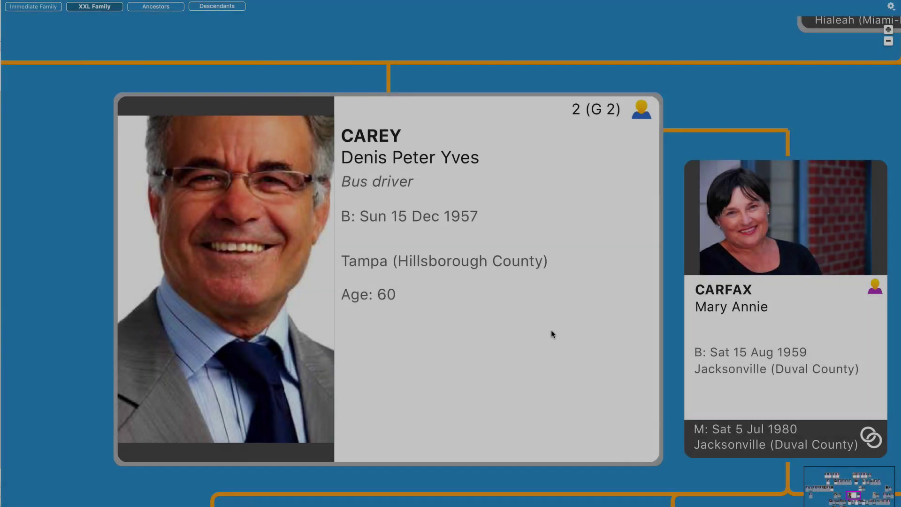
# Zoom out over the XXL Family chart and expand a Rucastle family member's card.
pyautogui.scroll(-5, 551, 331)
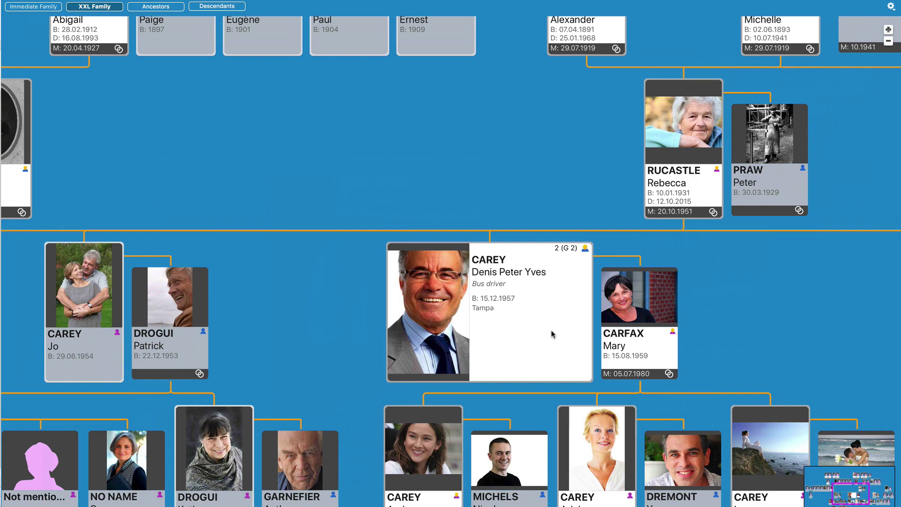
pyautogui.scroll(-8, 551, 333)
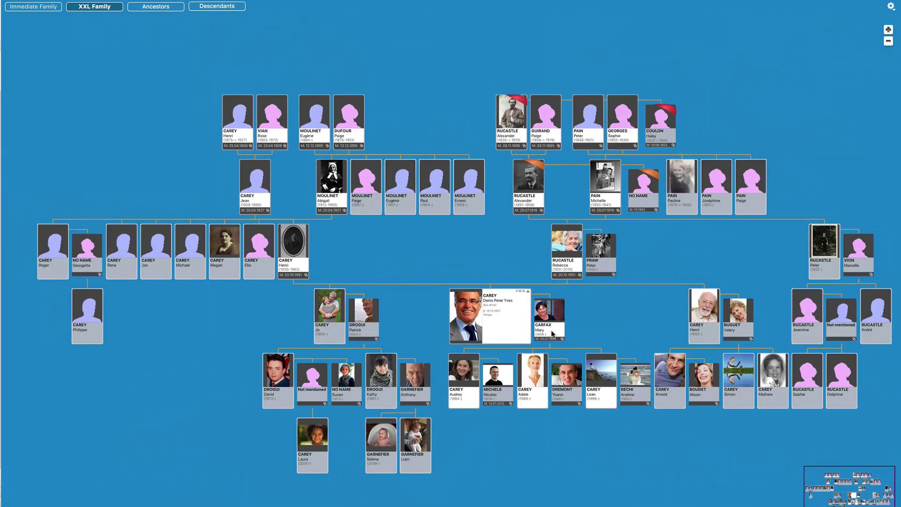
pyautogui.click(824, 251)
pyautogui.scroll(-5, 353, 248)
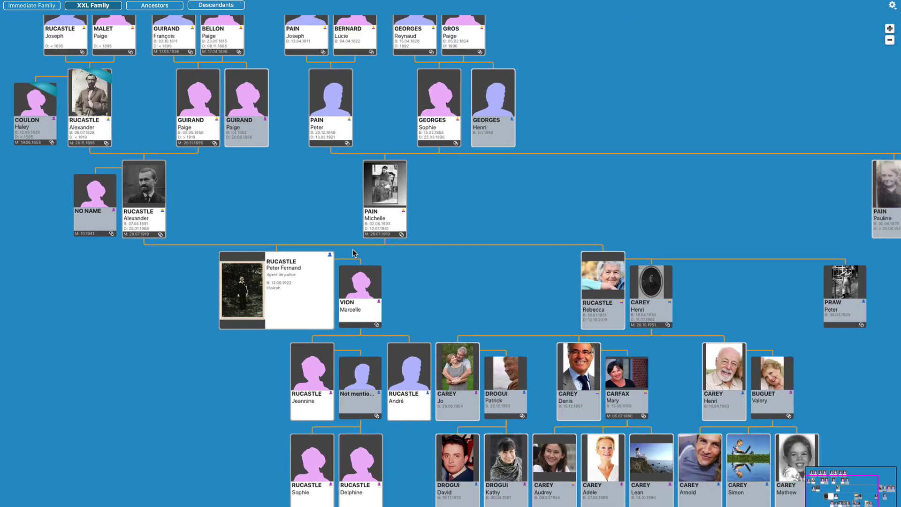
pyautogui.scroll(-2, 353, 254)
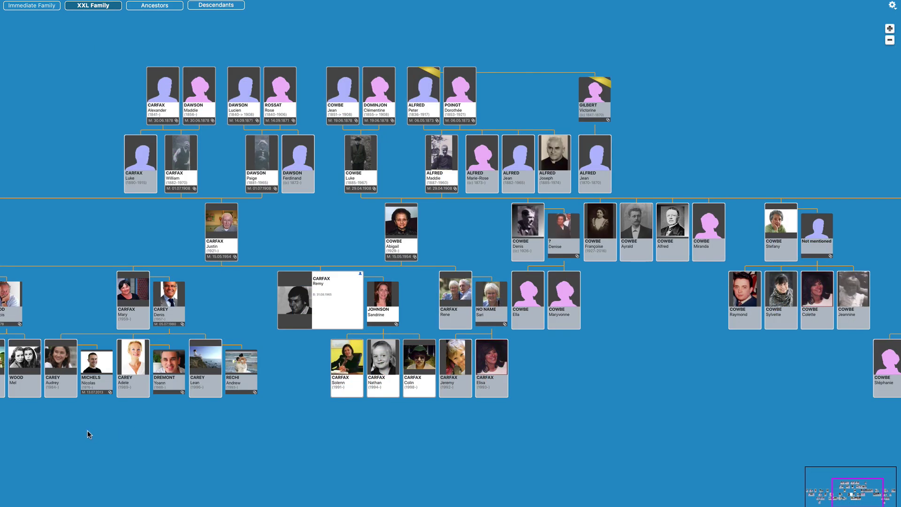
# Pan the tree across to the Carfax branches and up to the oldest generation.
pyautogui.moveTo(88, 430); pyautogui.dragTo(684, 429)
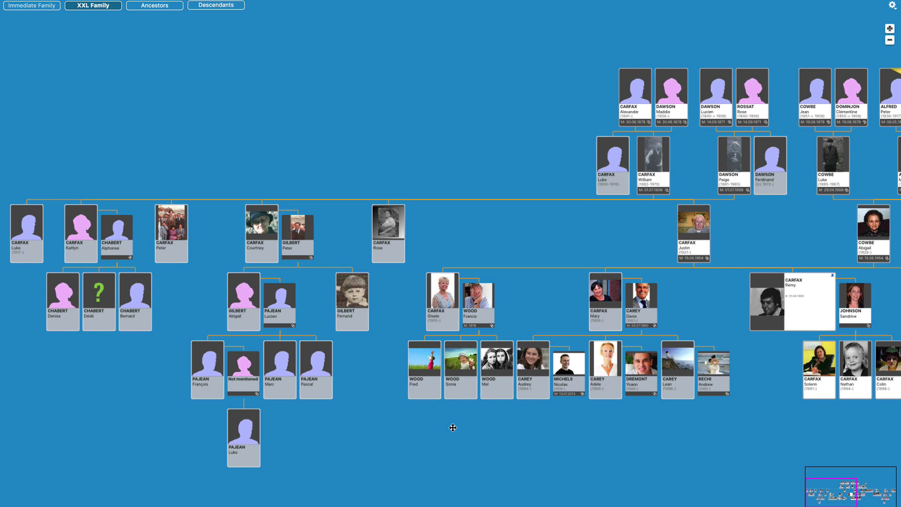
pyautogui.hscroll(15, 453, 428)
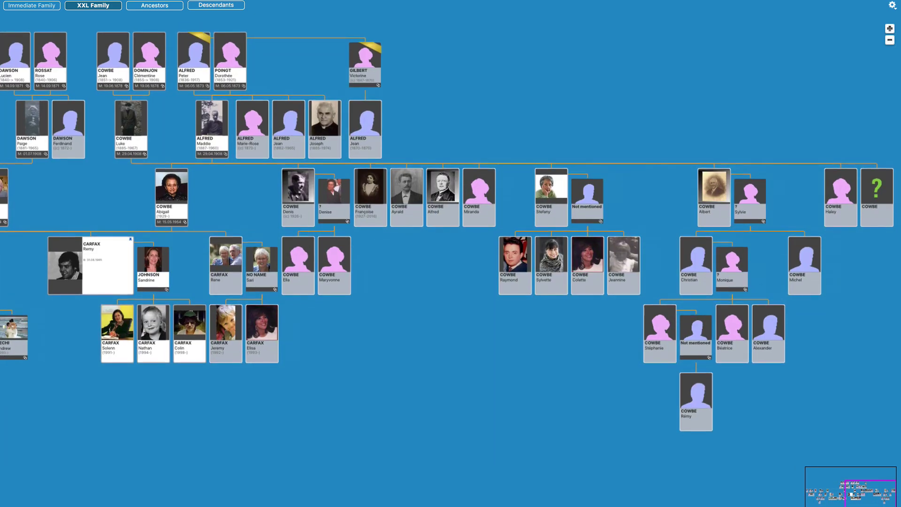
pyautogui.scroll(2, 453, 254)
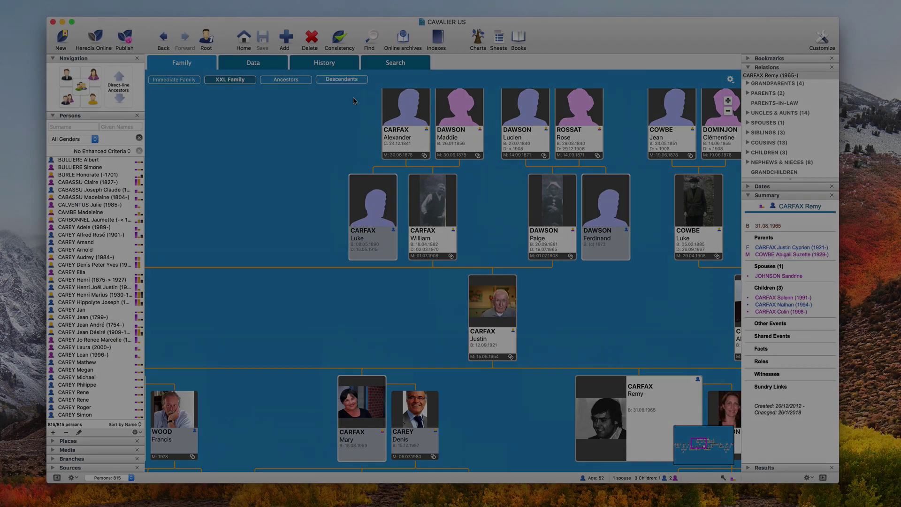
# Log in to FamilySearch, link the primary person to the first matching record, then go to Import.
pyautogui.click(388, 62)
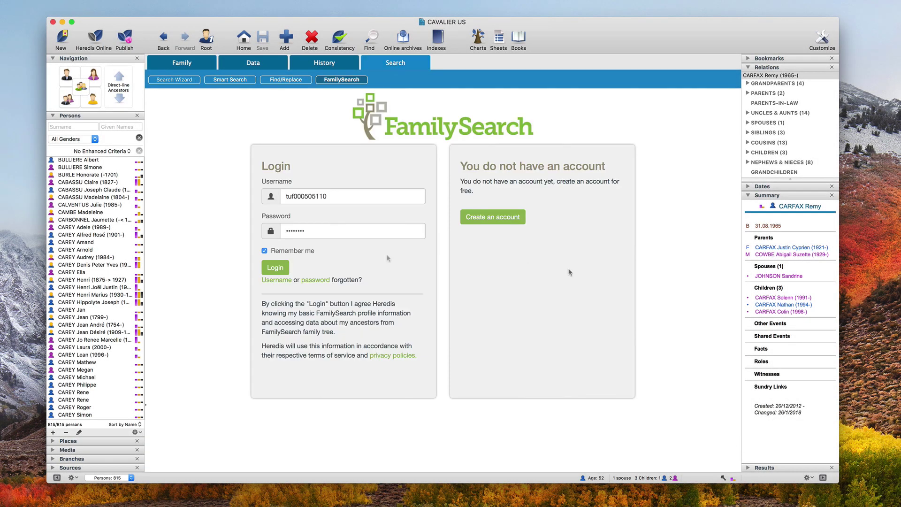
pyautogui.click(273, 268)
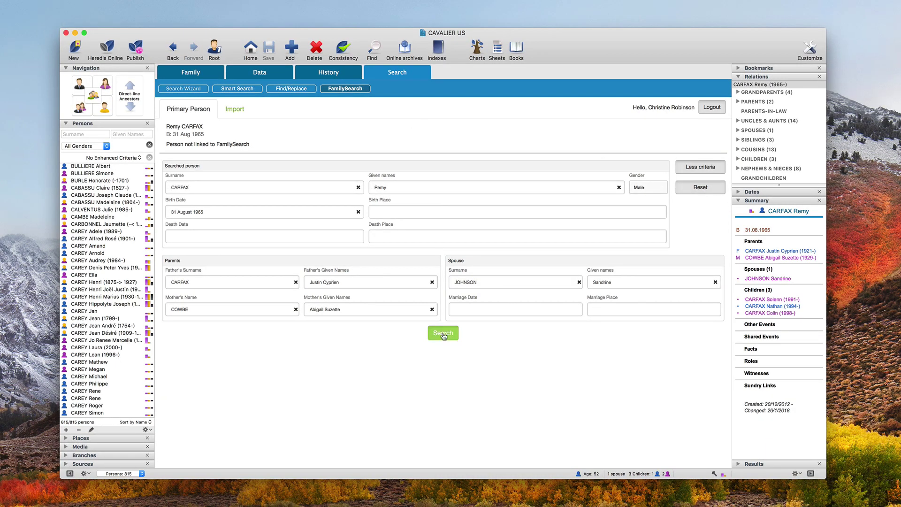
pyautogui.click(443, 334)
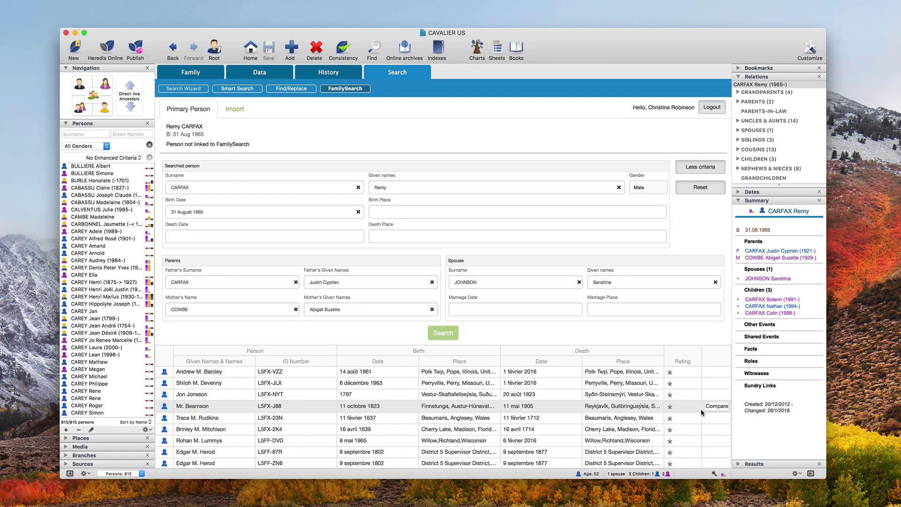
pyautogui.scroll(-5, 575, 270)
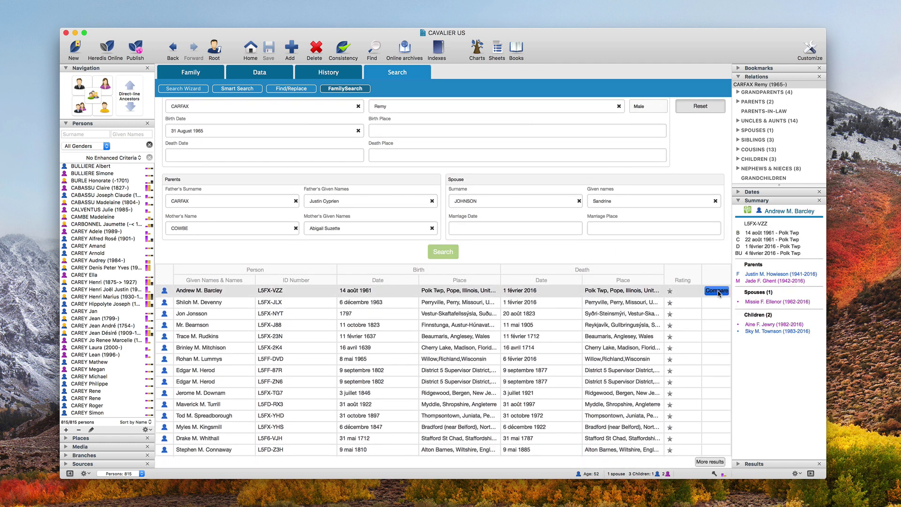
pyautogui.click(716, 291)
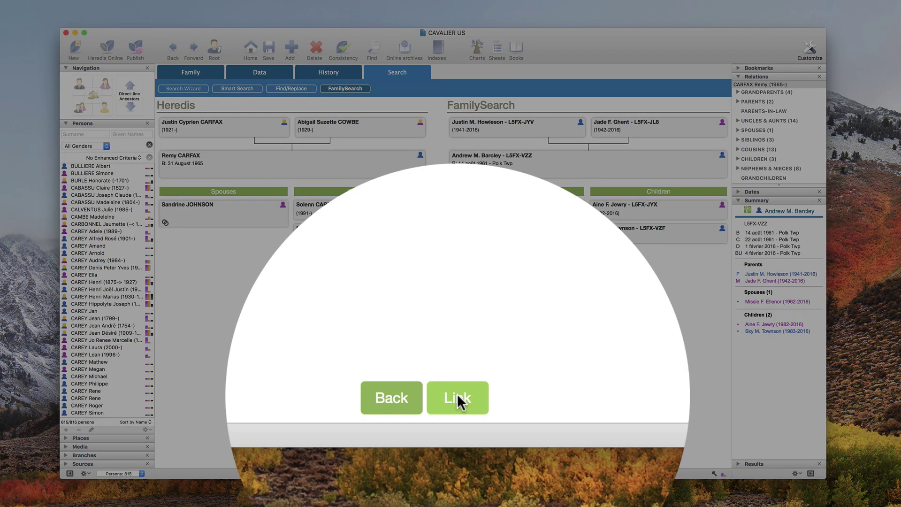
pyautogui.click(458, 398)
pyautogui.click(233, 108)
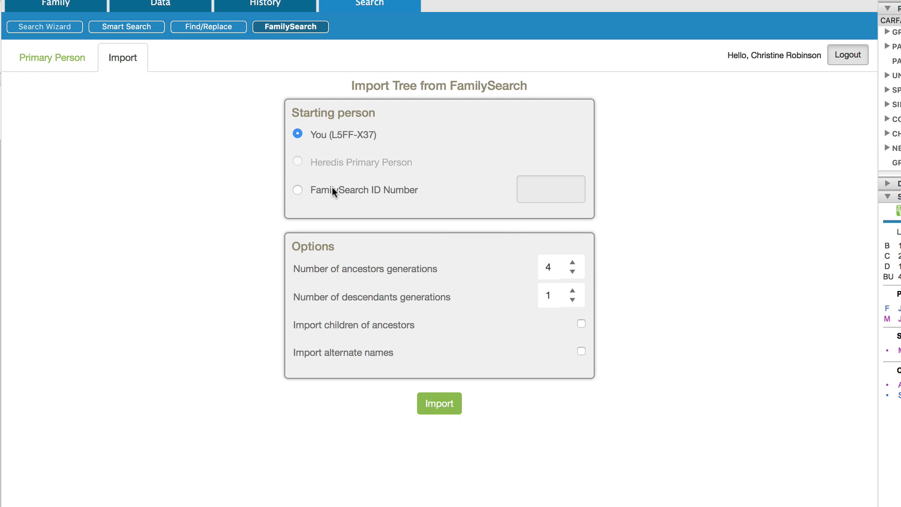
# Choose to start the FamilySearch import from a FamilySearch ID number.
pyautogui.click(297, 191)
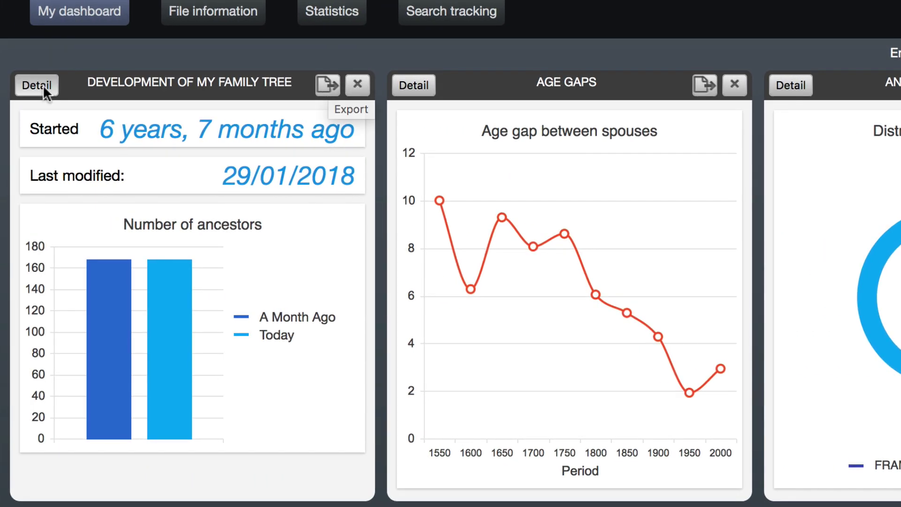
# View the details of the family tree's development on the dashboard.
pyautogui.click(40, 84)
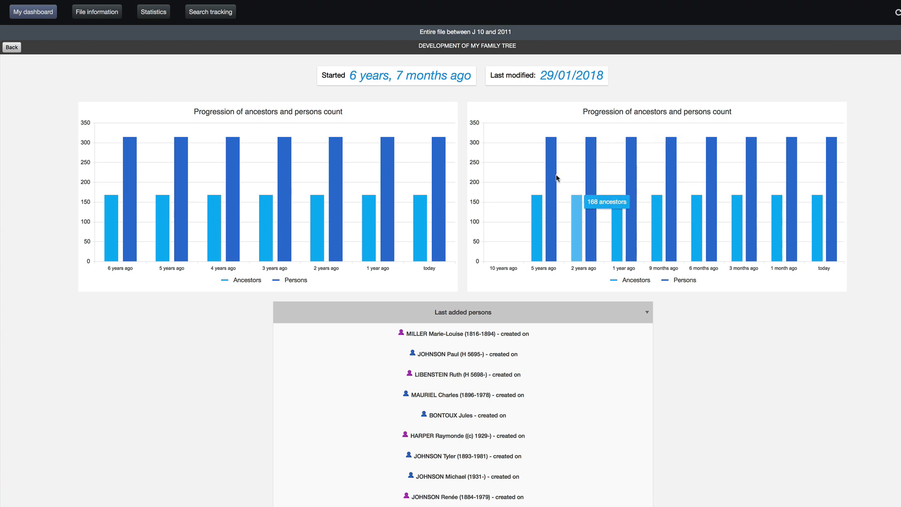
pyautogui.scroll(-4, 487, 292)
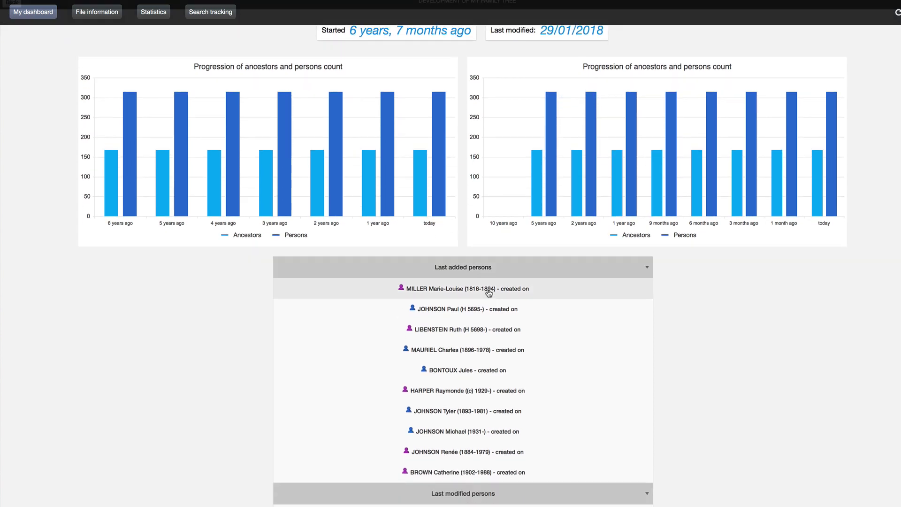
pyautogui.scroll(-1, 489, 293)
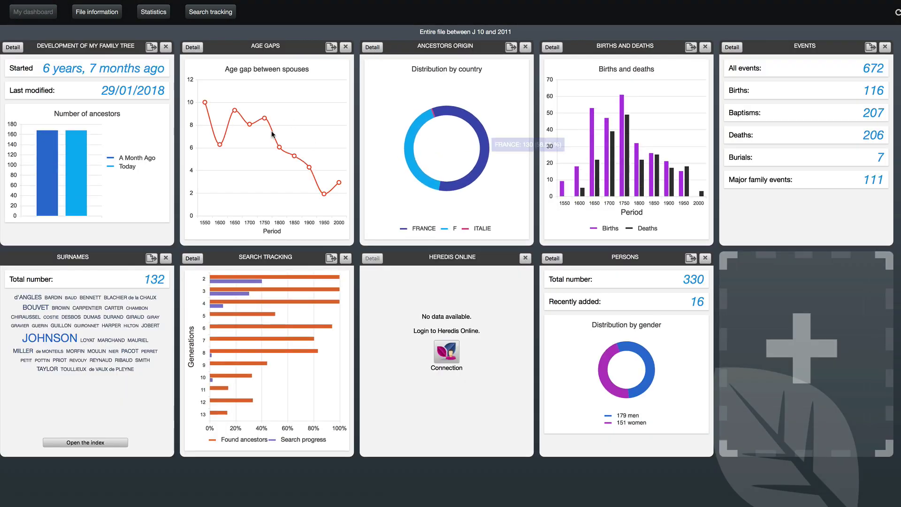
# Show page 2 of spouse age gaps, then the last state/province page down to the county chart.
pyautogui.click(193, 48)
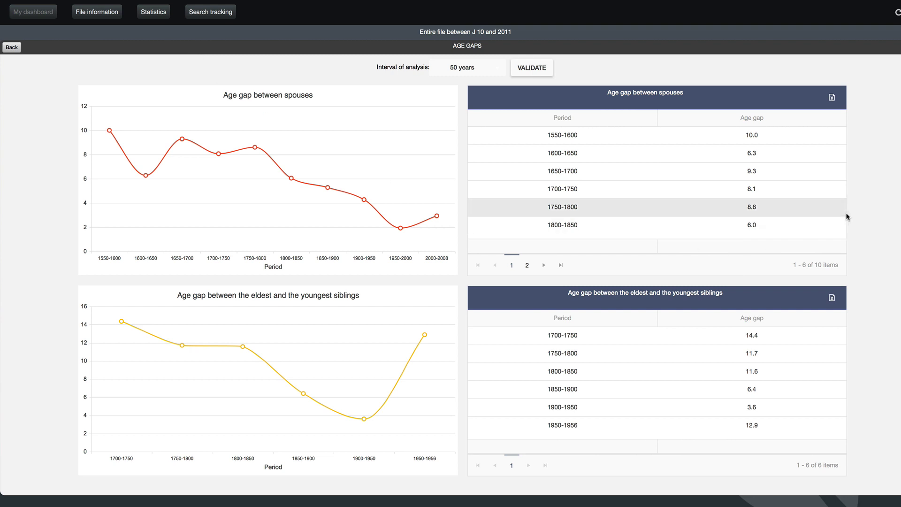
pyautogui.click(527, 265)
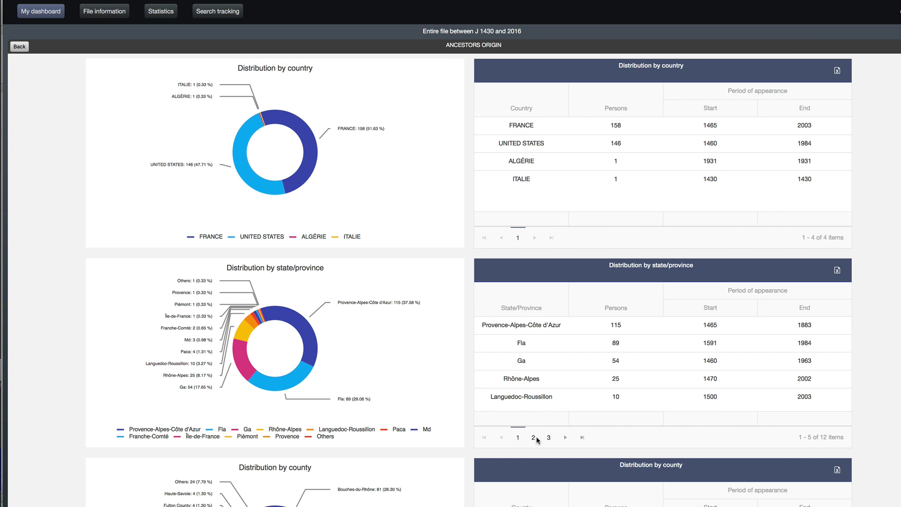
pyautogui.click(548, 437)
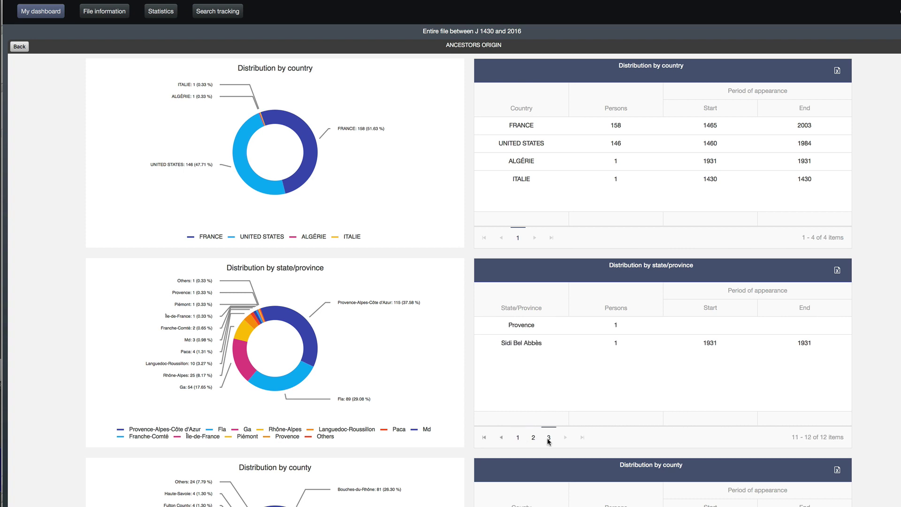
pyautogui.scroll(-2, 401, 313)
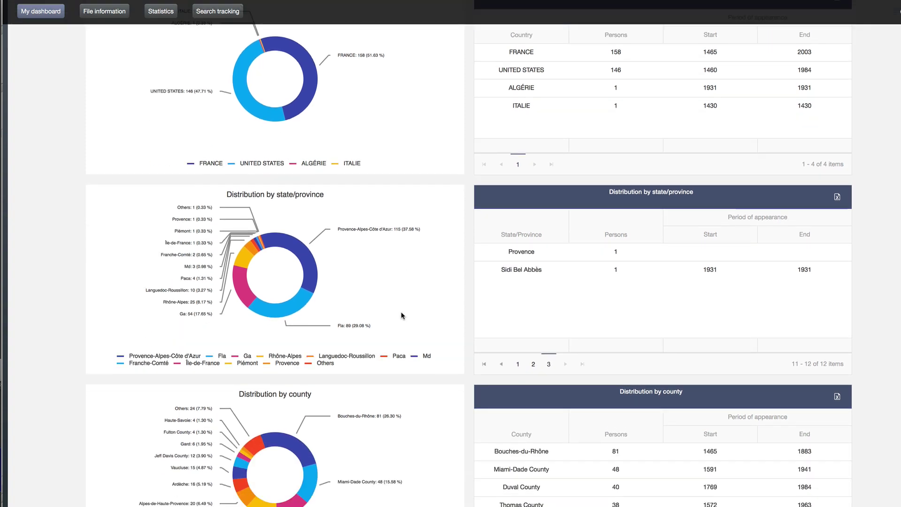
pyautogui.scroll(-1, 402, 313)
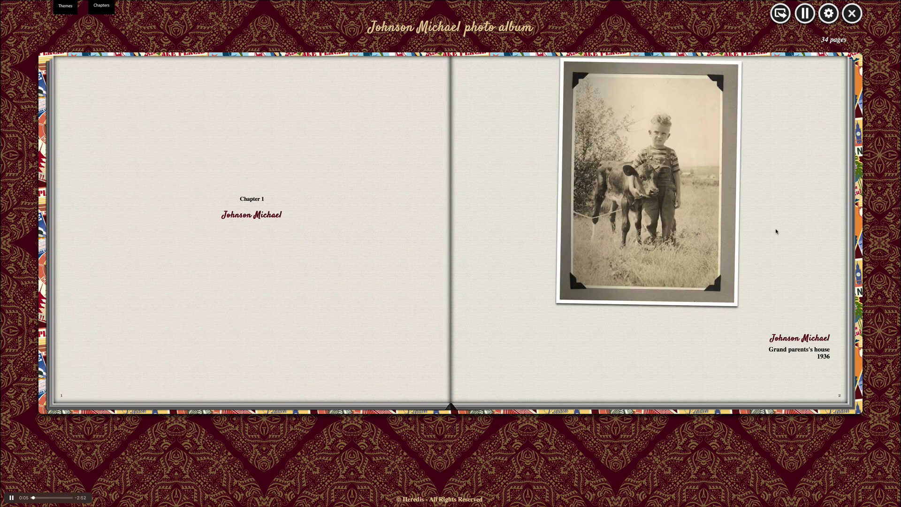
# Set both Primary Person and Children/Spouses slideshow photos from All to Preferred.
pyautogui.moveTo(61, 7)
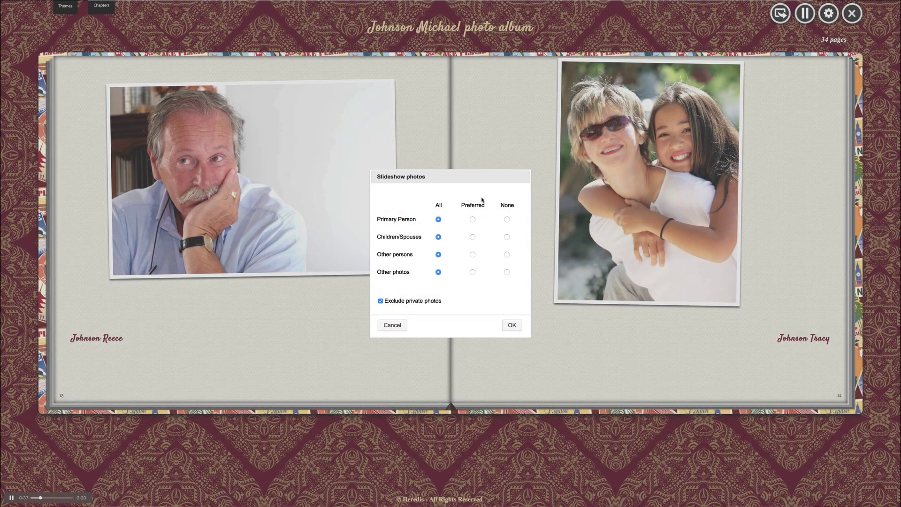
pyautogui.click(473, 220)
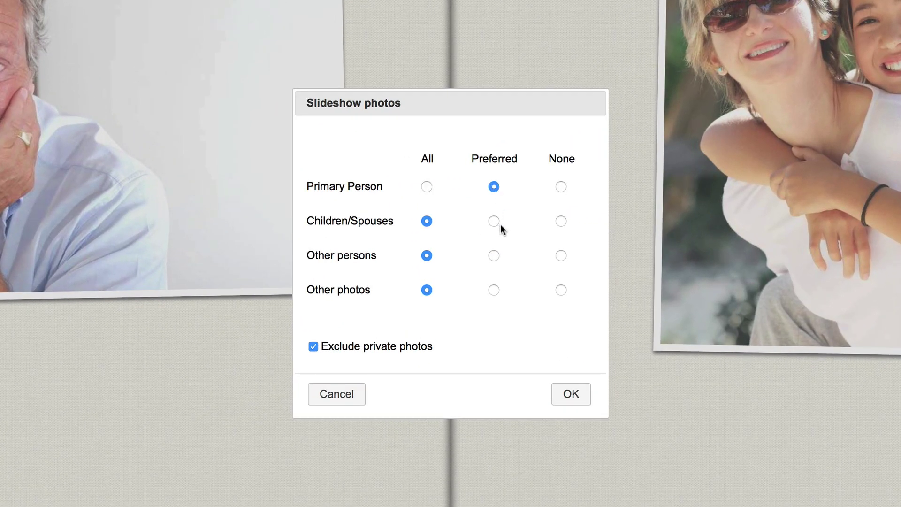
pyautogui.click(494, 222)
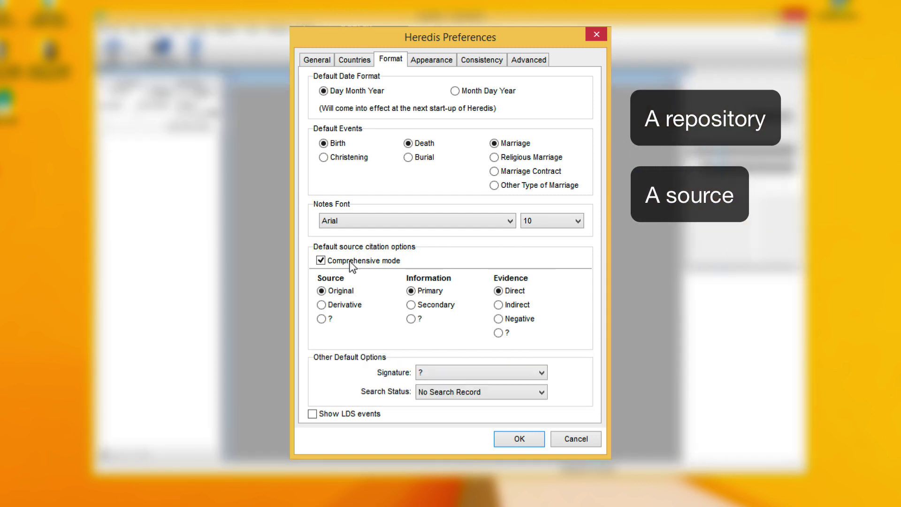
# Review the Format source citation options, keeping Signature at ? and Search Status at No Search Record.
pyautogui.moveTo(328, 294)
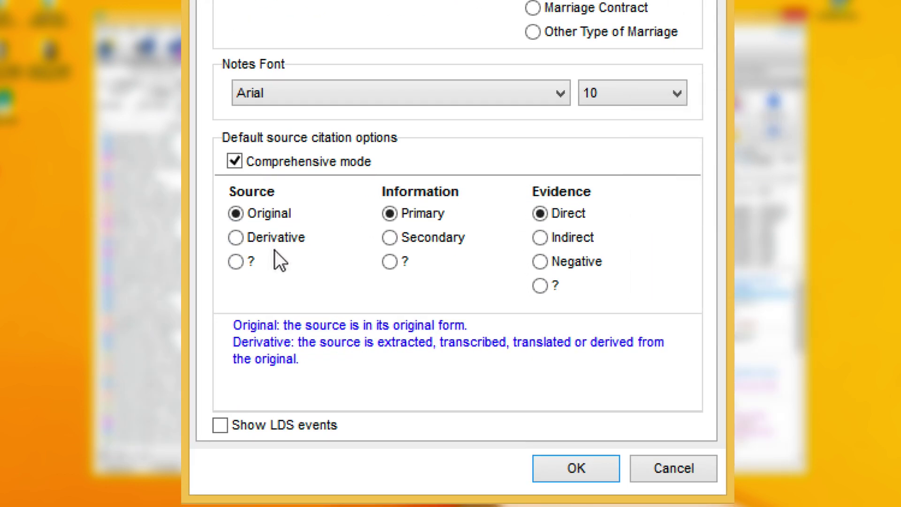
pyautogui.moveTo(388, 236)
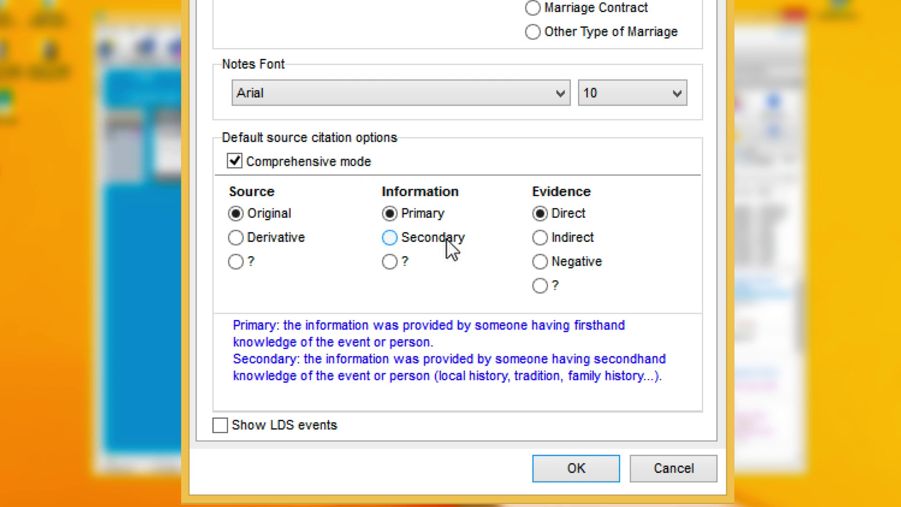
pyautogui.moveTo(579, 262)
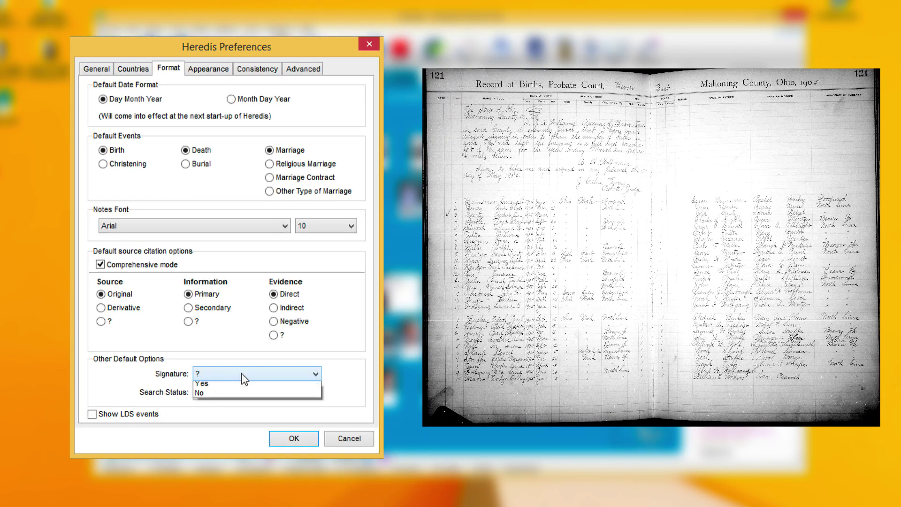
pyautogui.click(241, 373)
pyautogui.click(243, 391)
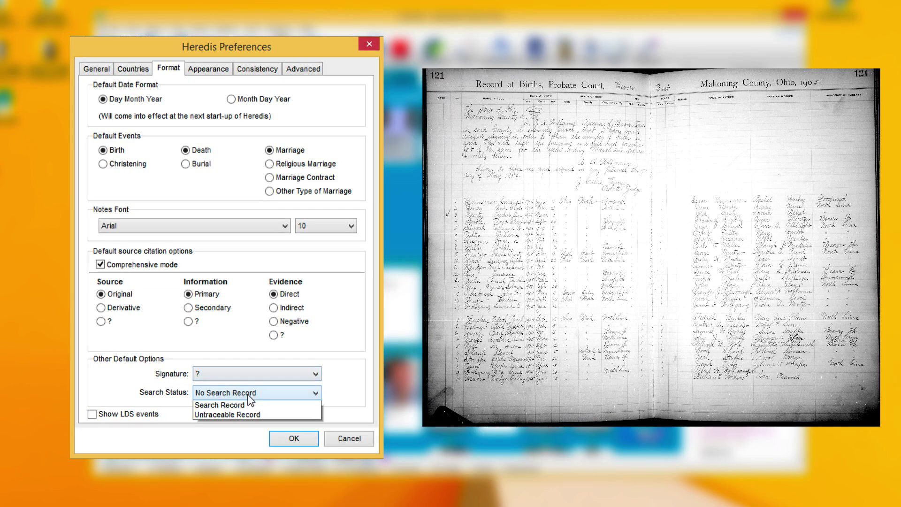
pyautogui.click(359, 388)
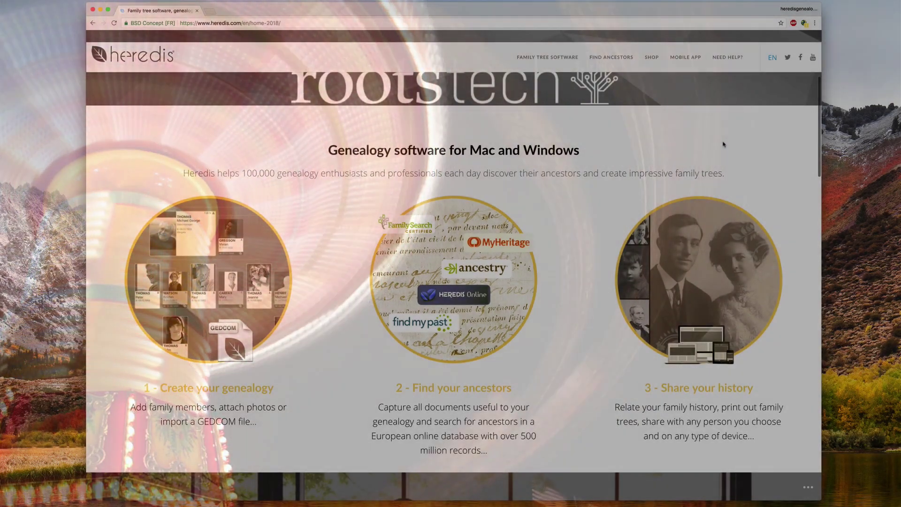
# Scroll the heredis.com home page to the Demo, Windows, MAC and Windows upgrade pricing cards.
pyautogui.scroll(-7, 723, 144)
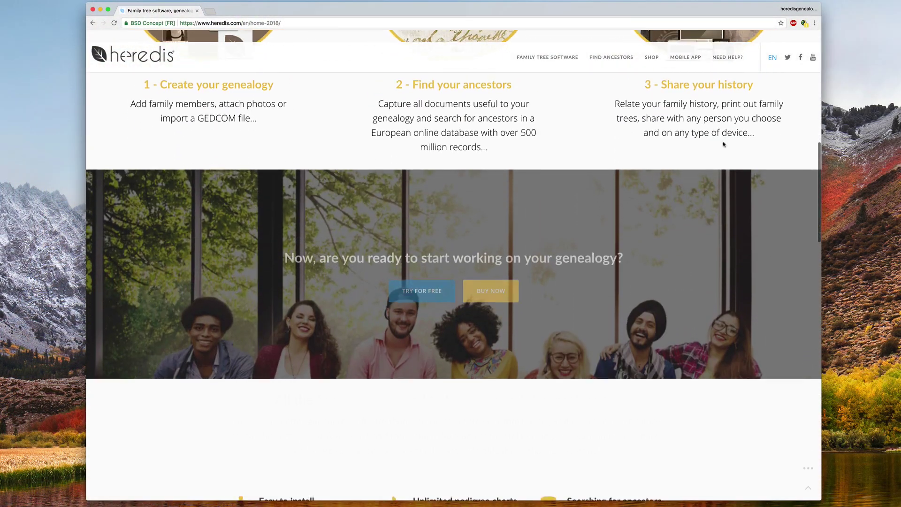
pyautogui.scroll(-10, 723, 145)
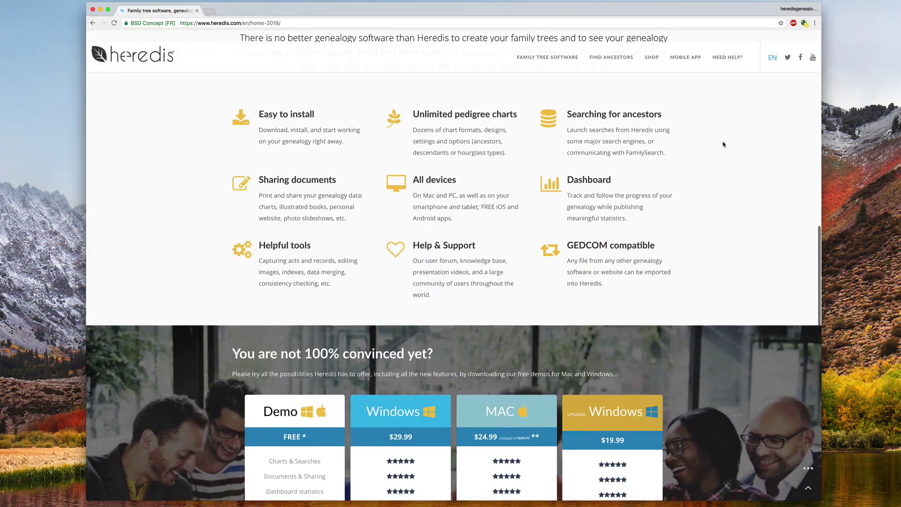
pyautogui.scroll(-4, 723, 144)
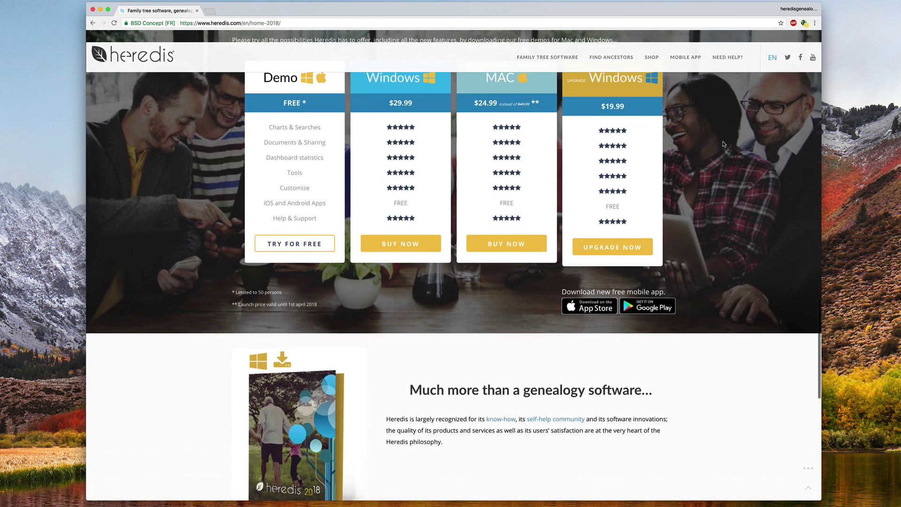
pyautogui.scroll(2, 722, 144)
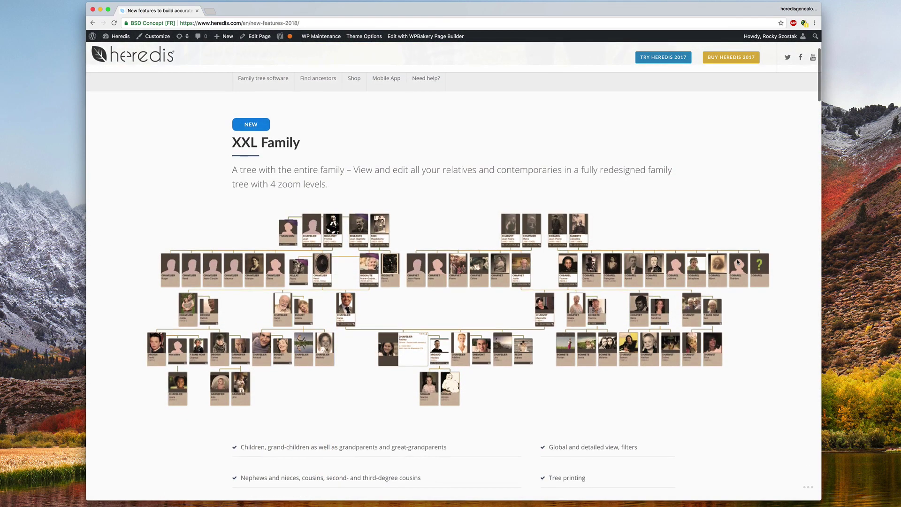
# Scroll the 2018 new-features page past XXL Family, FamilySearch and 3 widgets to Better Management of Sources.
pyautogui.scroll(-13, 737, 261)
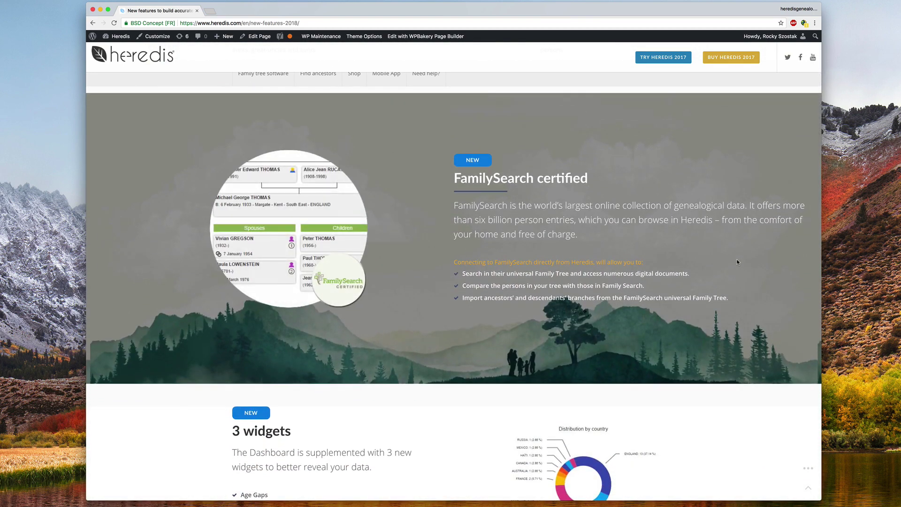
pyautogui.scroll(-6, 738, 262)
pyautogui.scroll(-4, 737, 262)
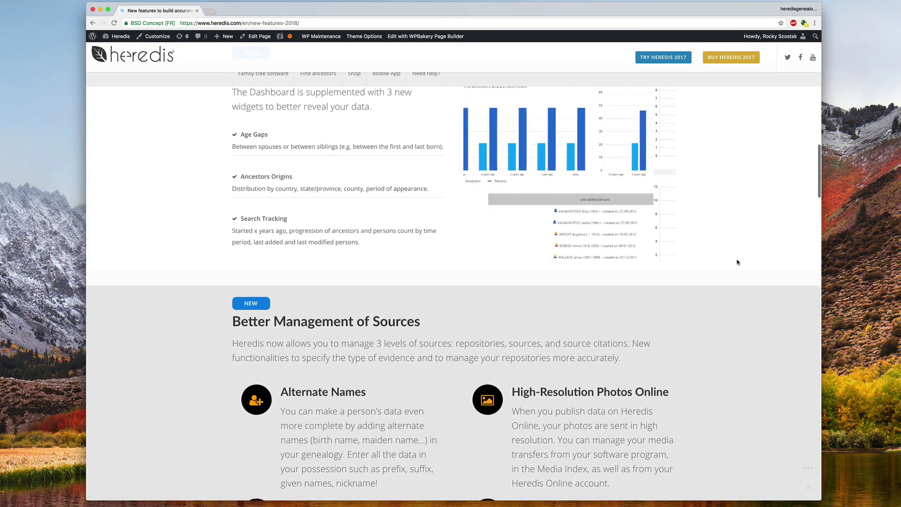